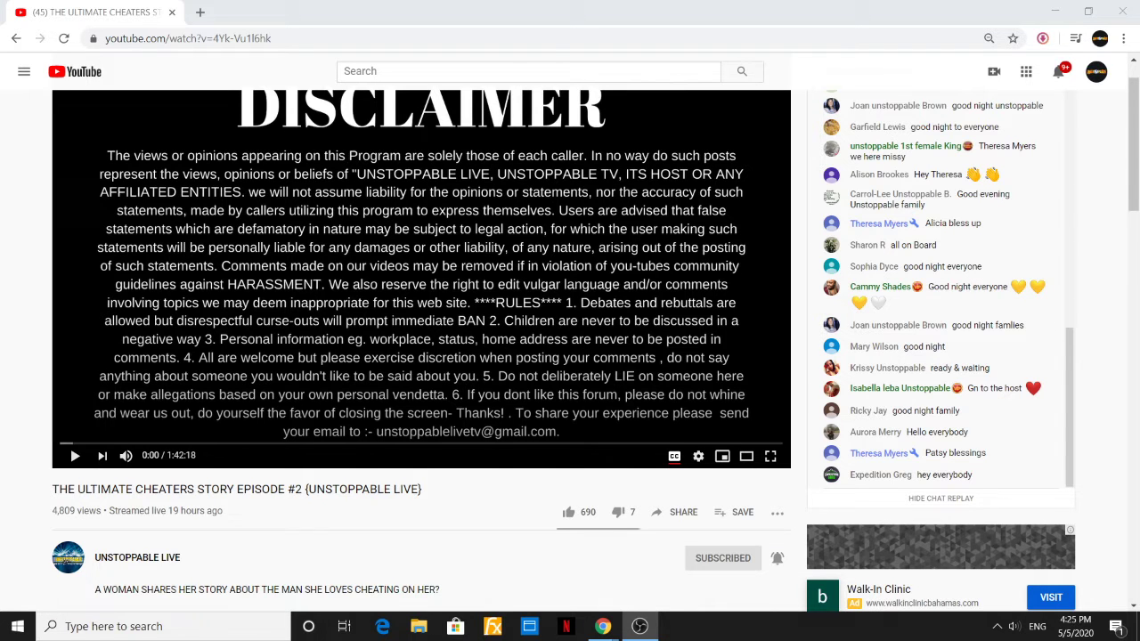
{"action": "left_click_drag", "start_coordinate": [1130, 152], "coordinate": [1129, 184]}
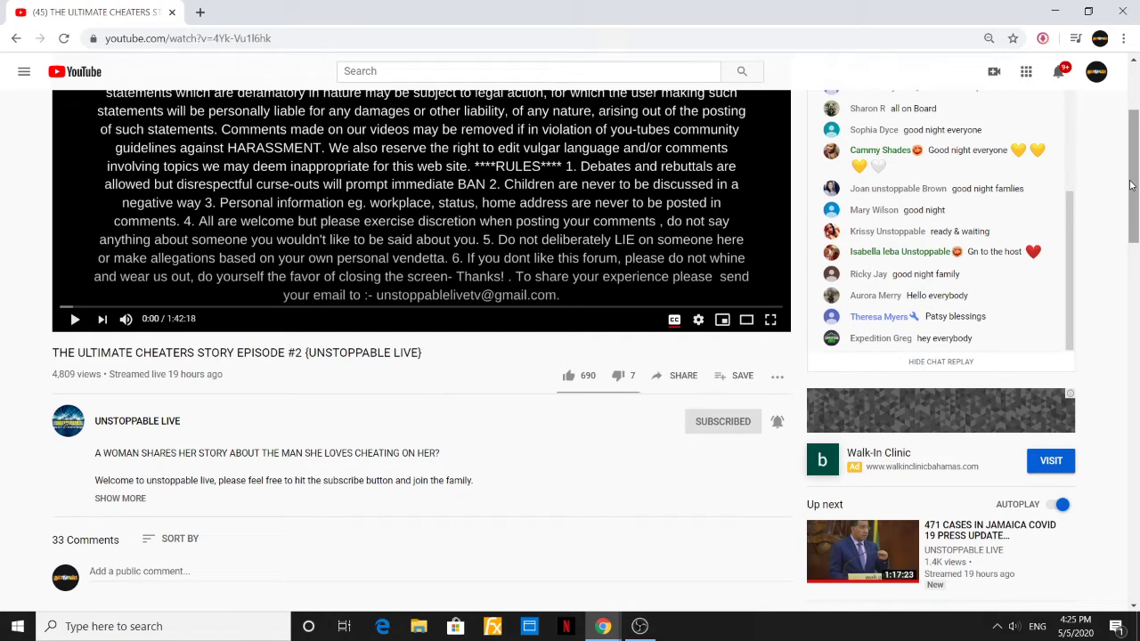
{"action": "left_click", "coordinate": [684, 377]}
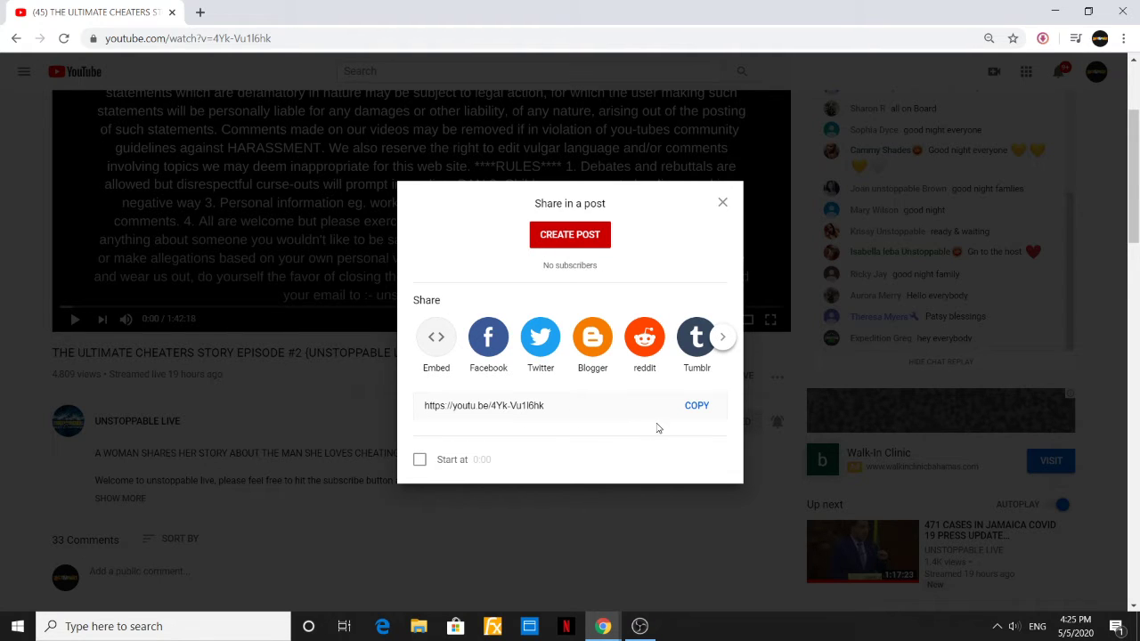
{"action": "left_click", "coordinate": [699, 408]}
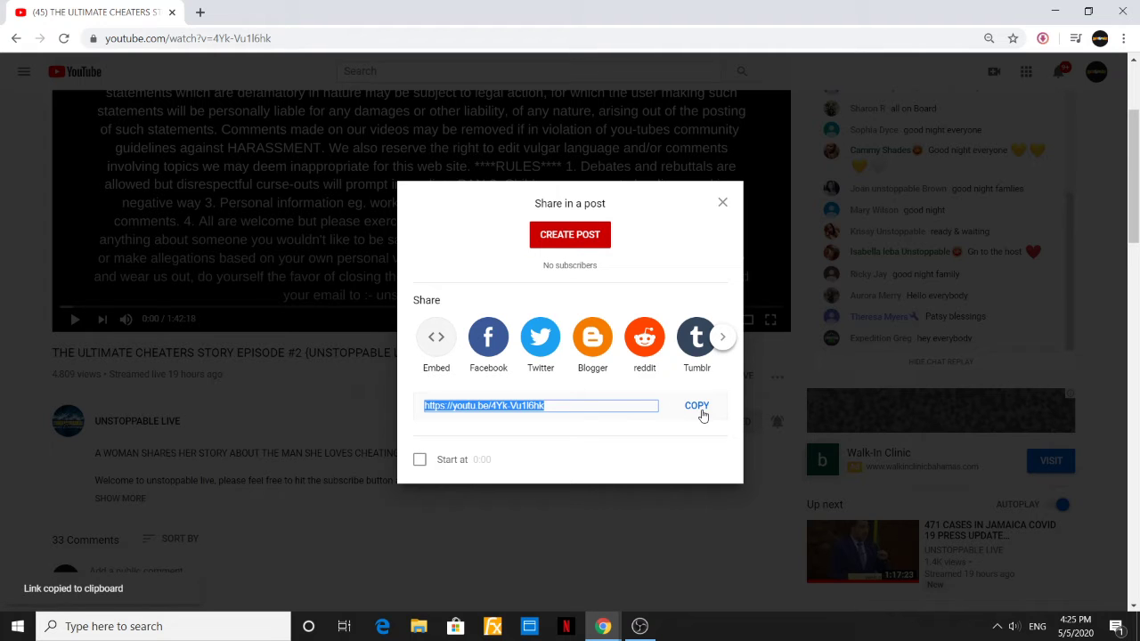
{"action": "left_click", "coordinate": [722, 204]}
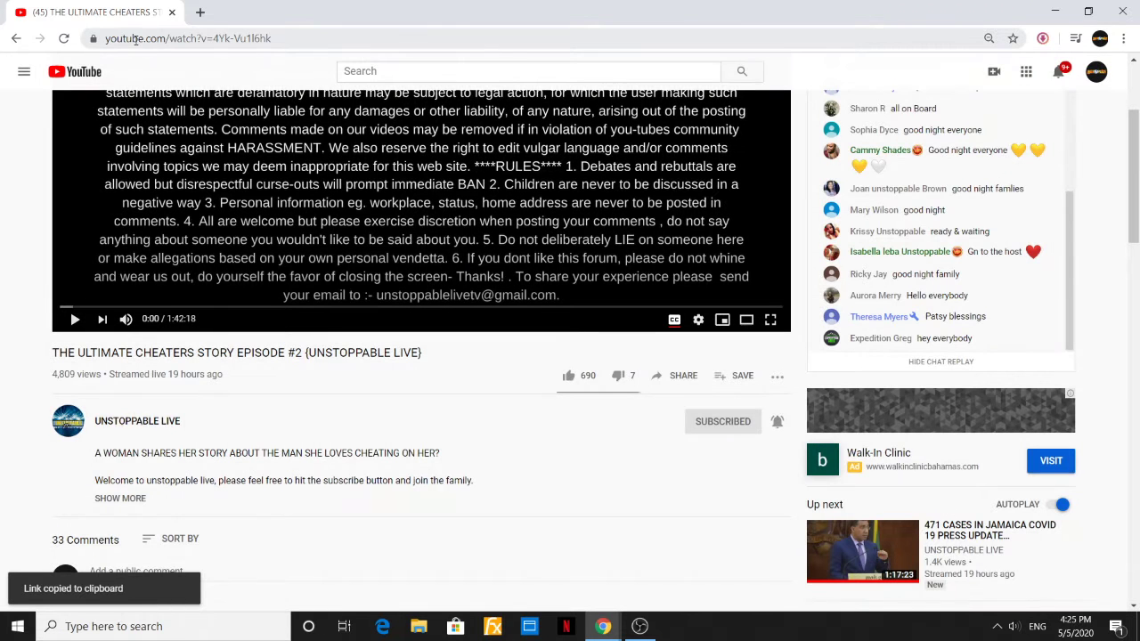
Replace the YouTube tab with a new tab and search Google for 'YOUTUBE DOWNLOADER'.
{"action": "left_click", "coordinate": [202, 15]}
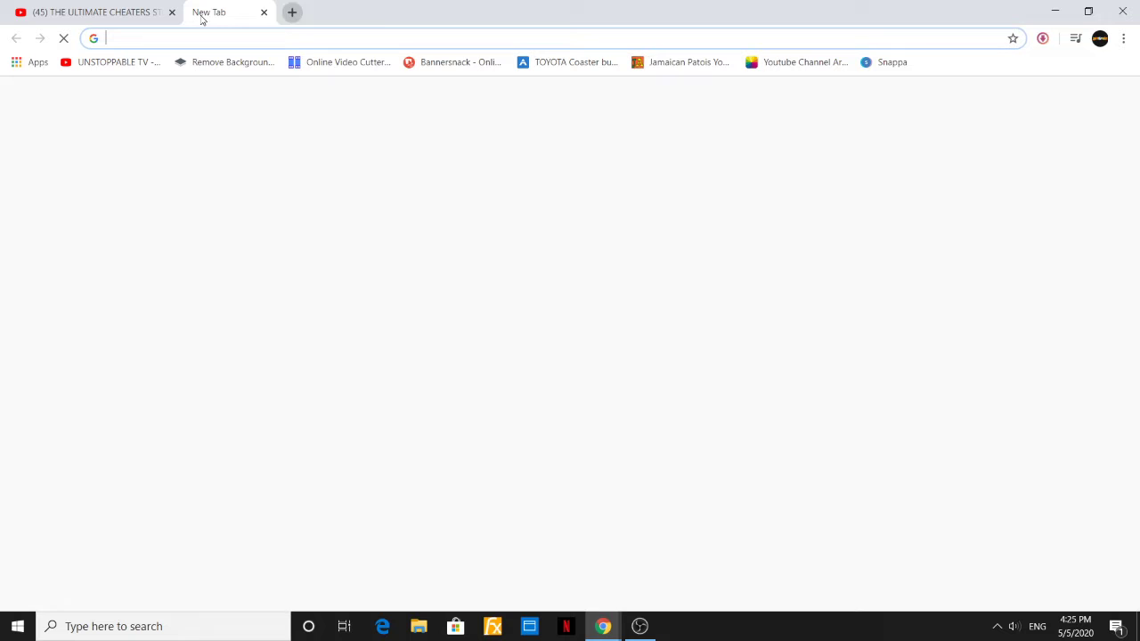
{"action": "left_click", "coordinate": [173, 12]}
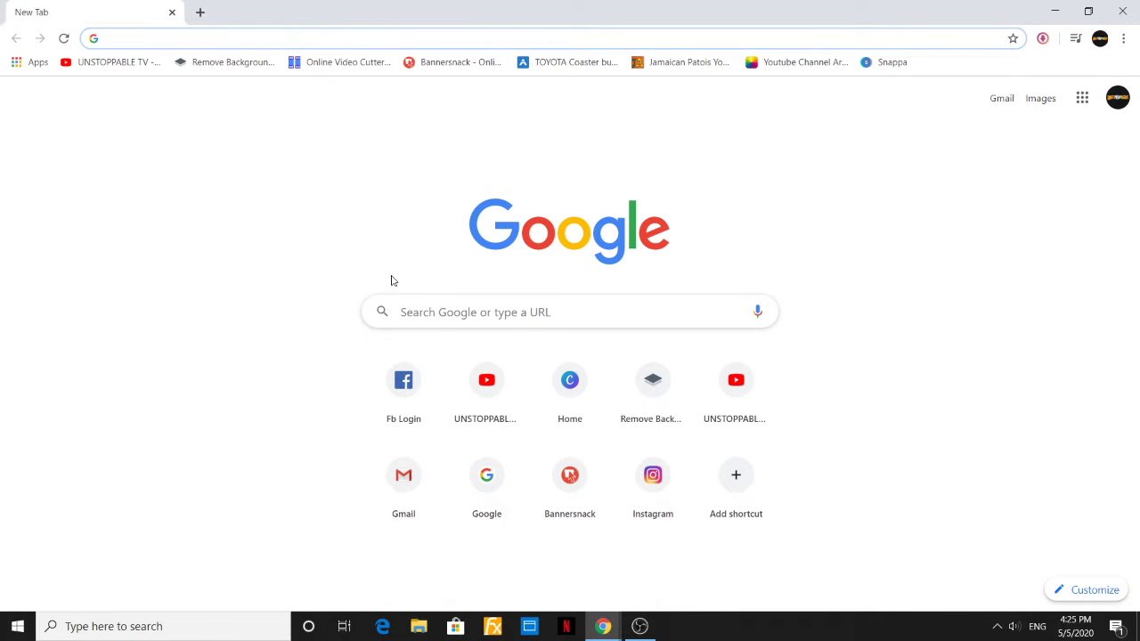
{"action": "left_click", "coordinate": [420, 305]}
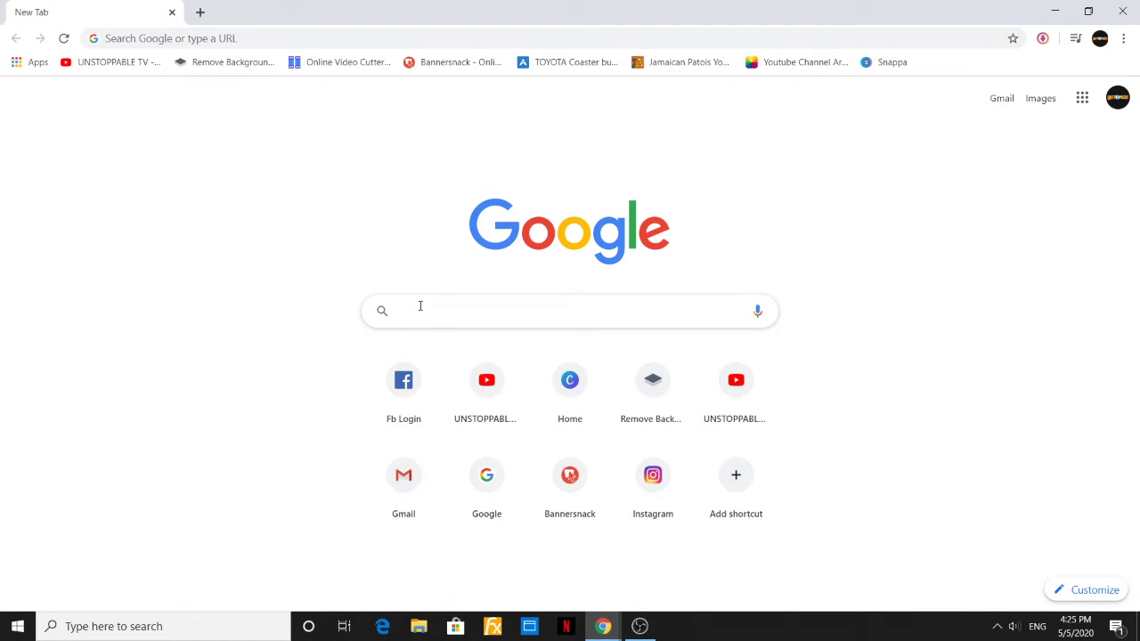
{"action": "type", "text": "Y"}
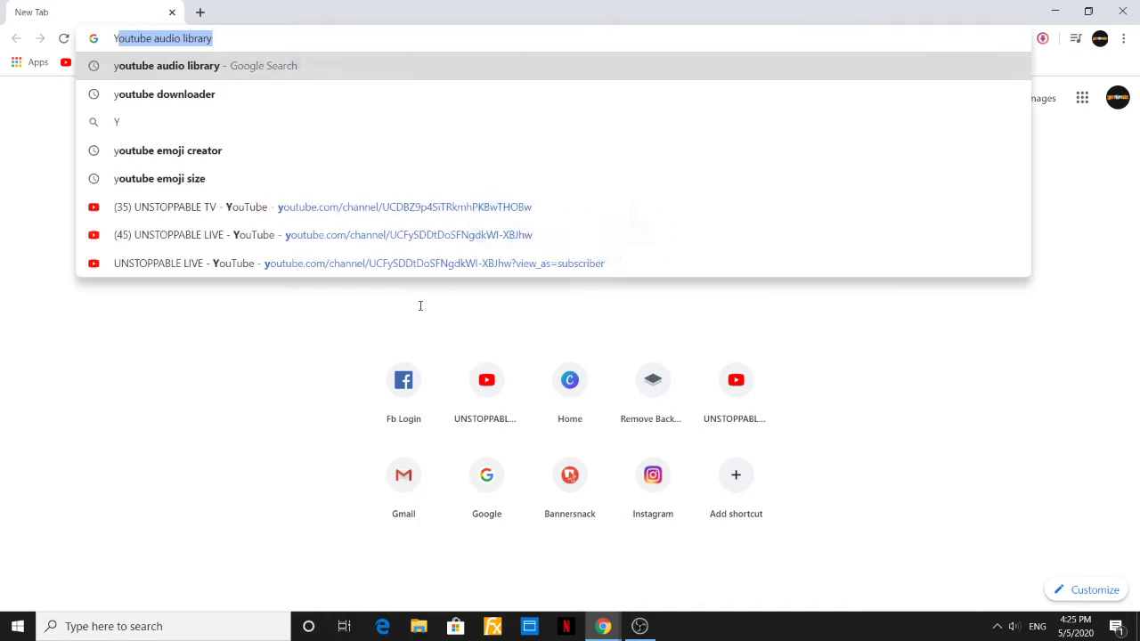
{"action": "type", "text": "OUTUBE DO"}
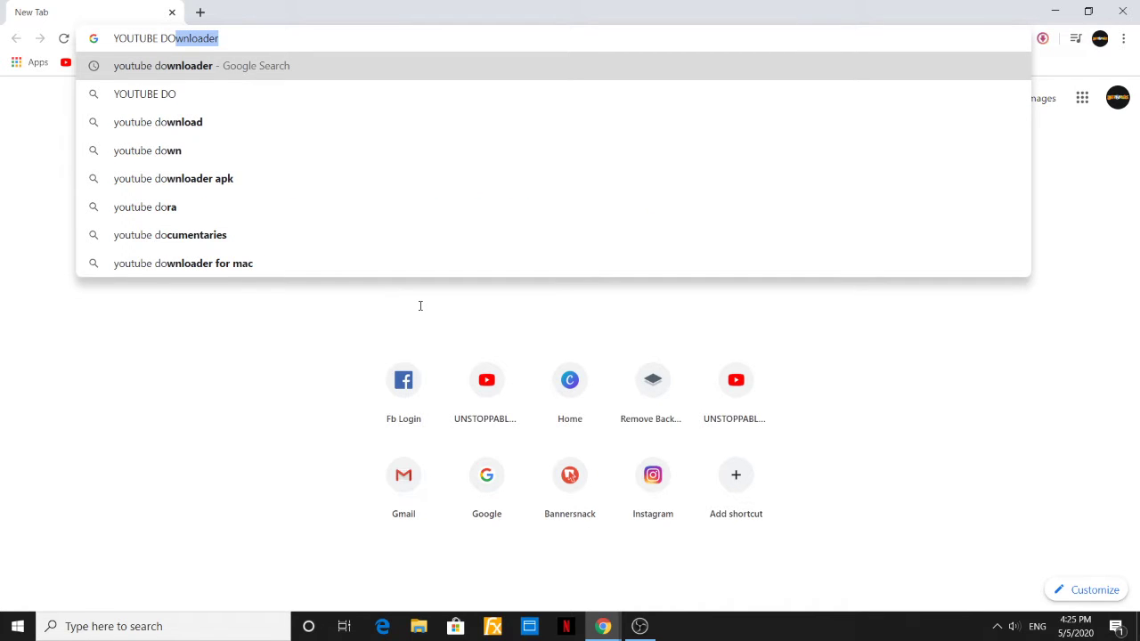
{"action": "type", "text": "WNLOADER&aqs=chrome.0.69i59j0l7.7551j0j8&sourceid=chrome&ie=UTF-8"}
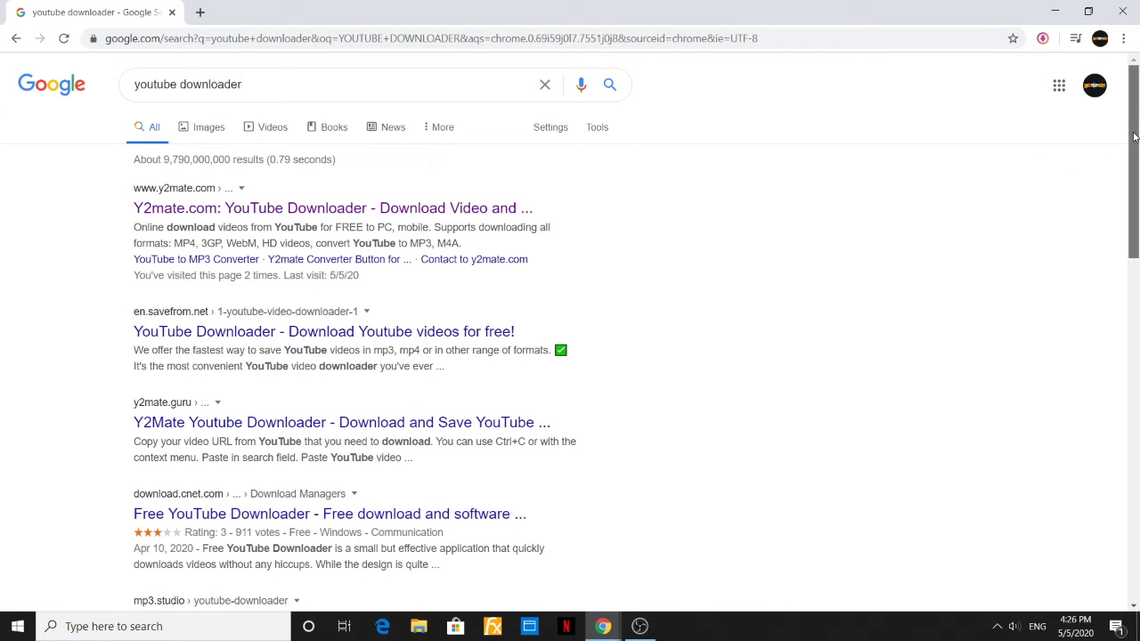
Open the 'Y2mate.com: YouTube Downloader' result from the Google search results.
{"action": "mouse_move", "coordinate": [1135, 136]}
{"action": "left_mouse_down"}
{"action": "mouse_move", "coordinate": [1136, 335]}
{"action": "mouse_move", "coordinate": [1136, 140]}
{"action": "left_mouse_up"}
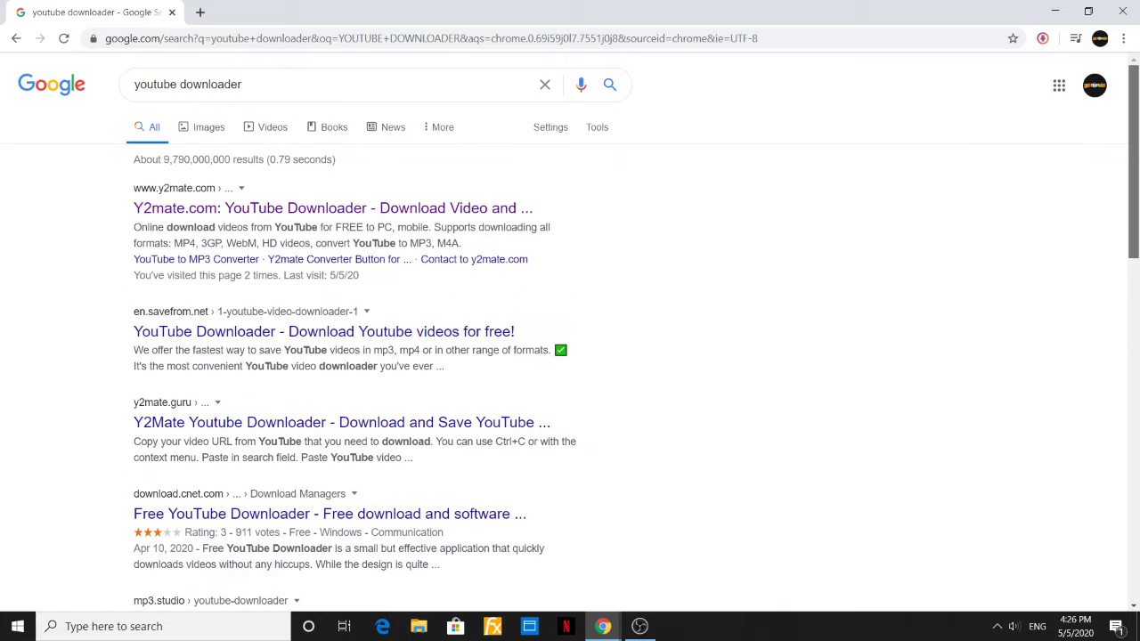
{"action": "left_click", "coordinate": [311, 215]}
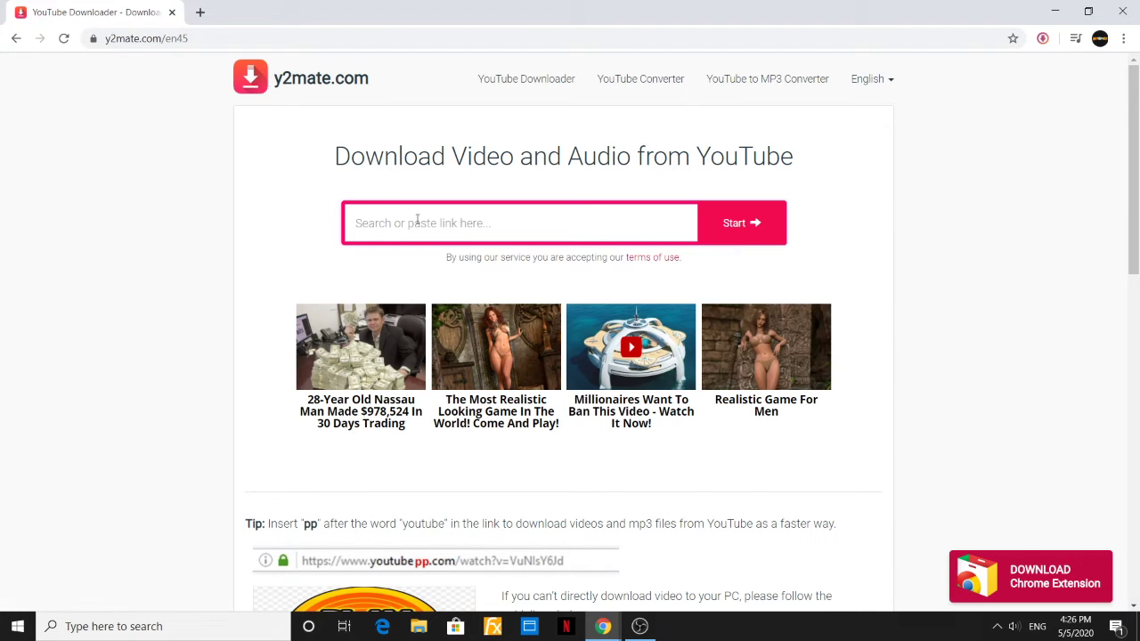
Paste the copied YouTube link into y2mate's search box and start fetching download options.
{"action": "right_click", "coordinate": [416, 224]}
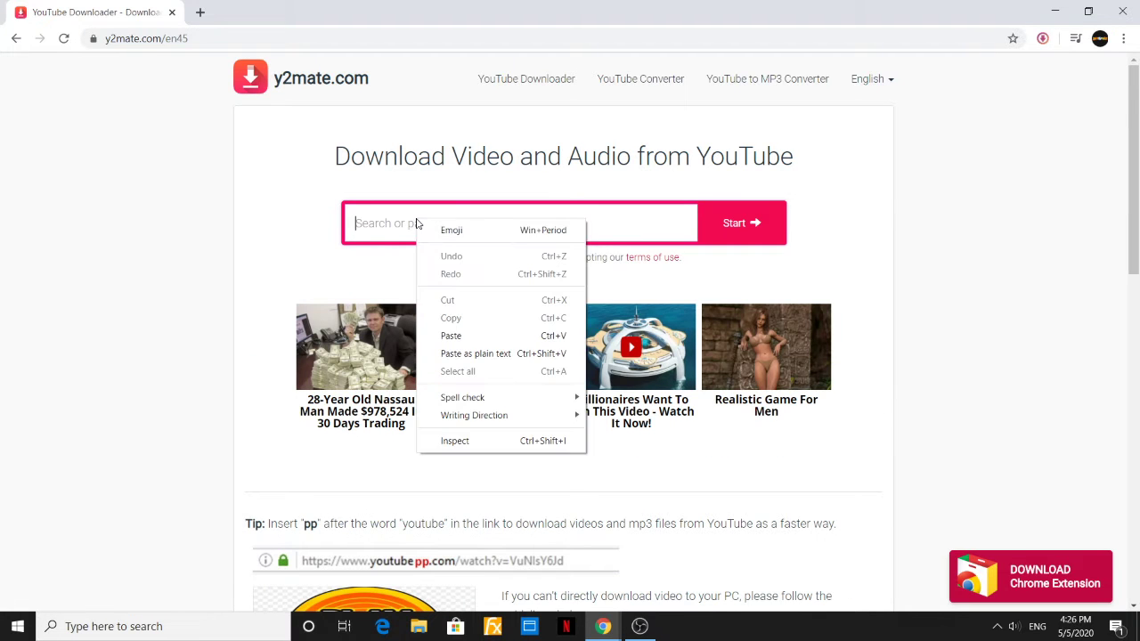
{"action": "left_click", "coordinate": [459, 336]}
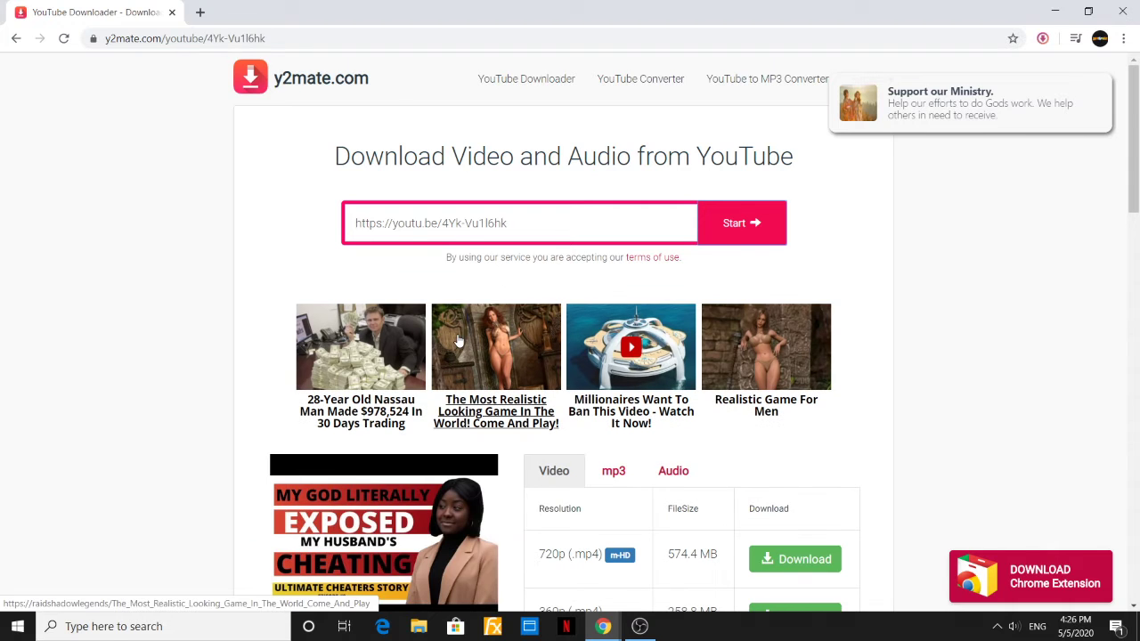
{"action": "left_click", "coordinate": [751, 223]}
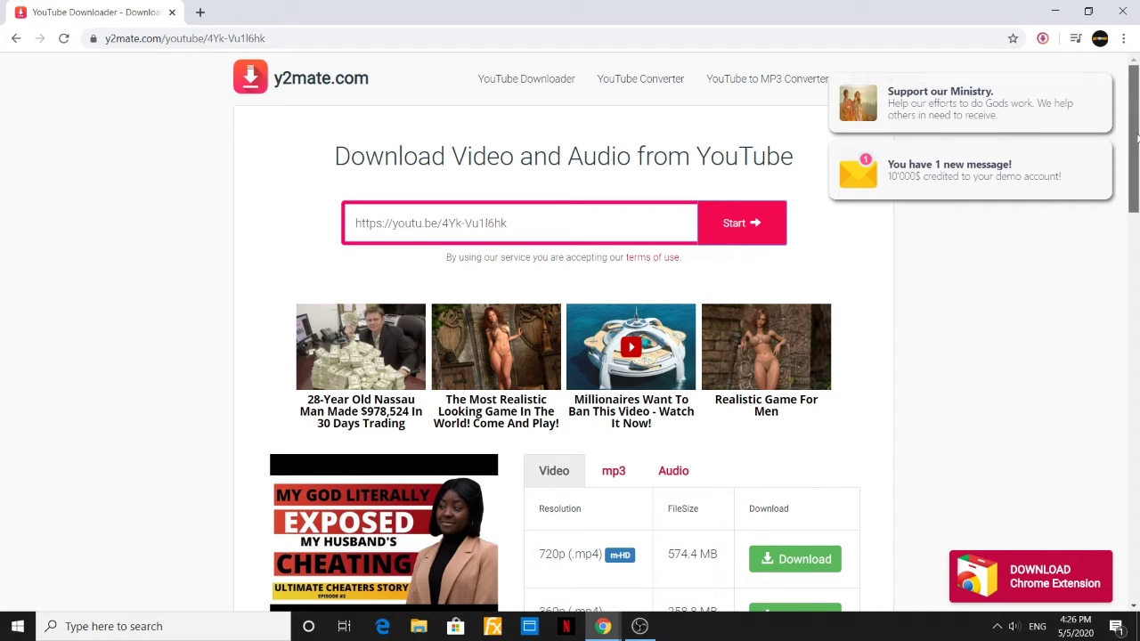
Scroll down to the 720p–144p download list and dismiss the two pop-up notifications.
{"action": "scroll", "coordinate": [1138, 194], "scroll_direction": "down", "scroll_amount": 3}
{"action": "scroll", "coordinate": [1137, 194], "scroll_direction": "down", "scroll_amount": 1}
{"action": "mouse_move", "coordinate": [996, 198]}
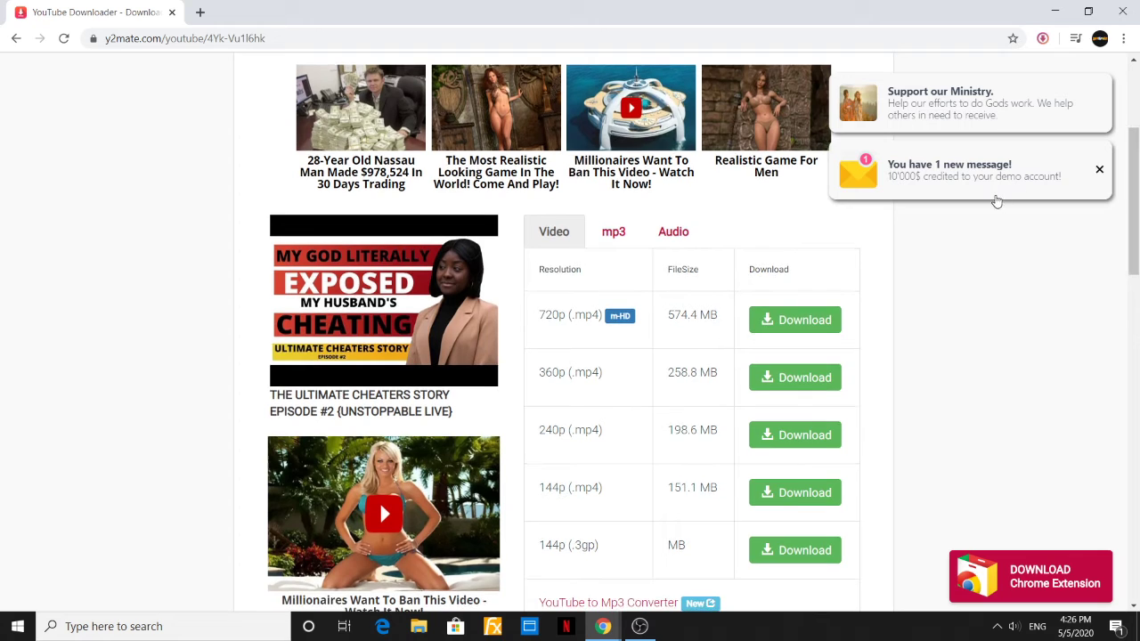
{"action": "left_click", "coordinate": [1100, 172]}
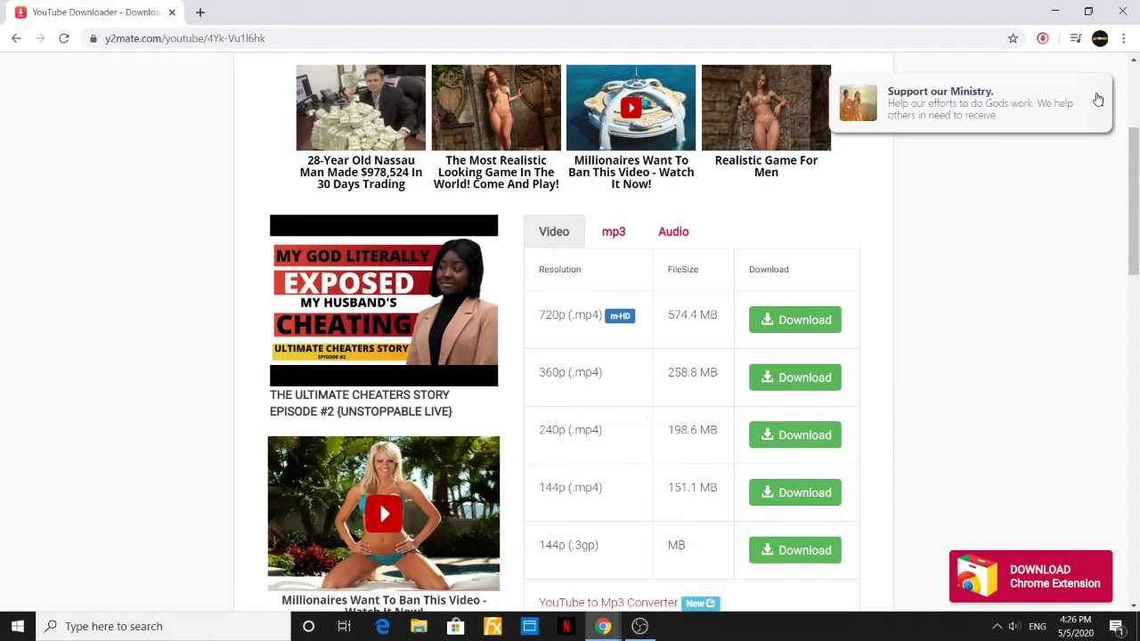
{"action": "left_click", "coordinate": [1100, 100]}
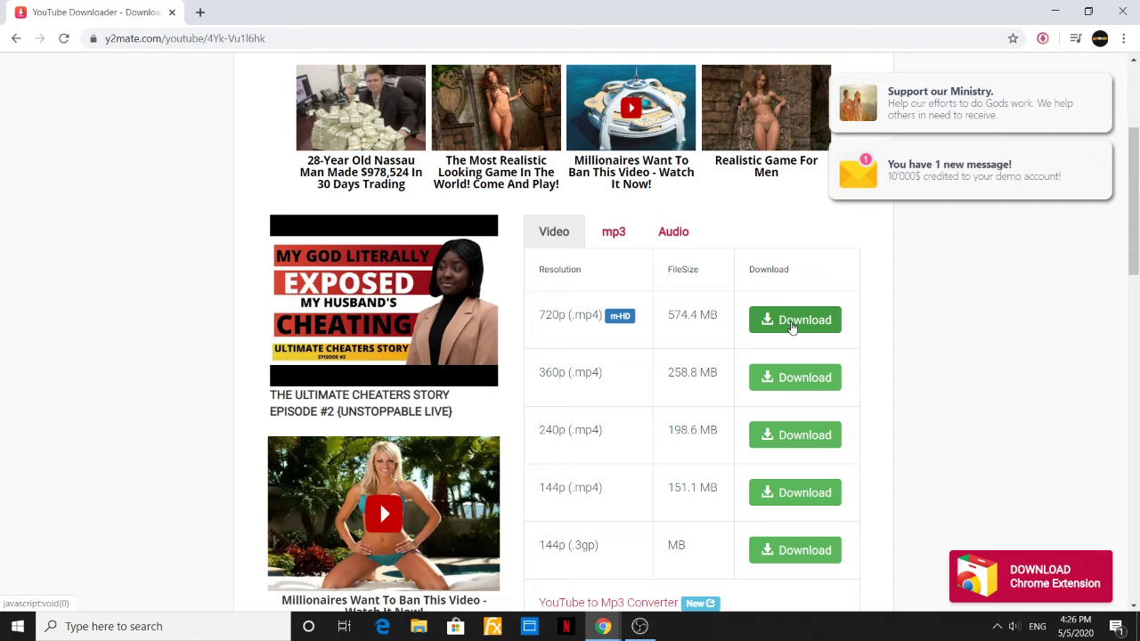
Download the 720p MP4 (574.4 MB) and save it to the Desktop under the video's title.
{"action": "left_click", "coordinate": [791, 322]}
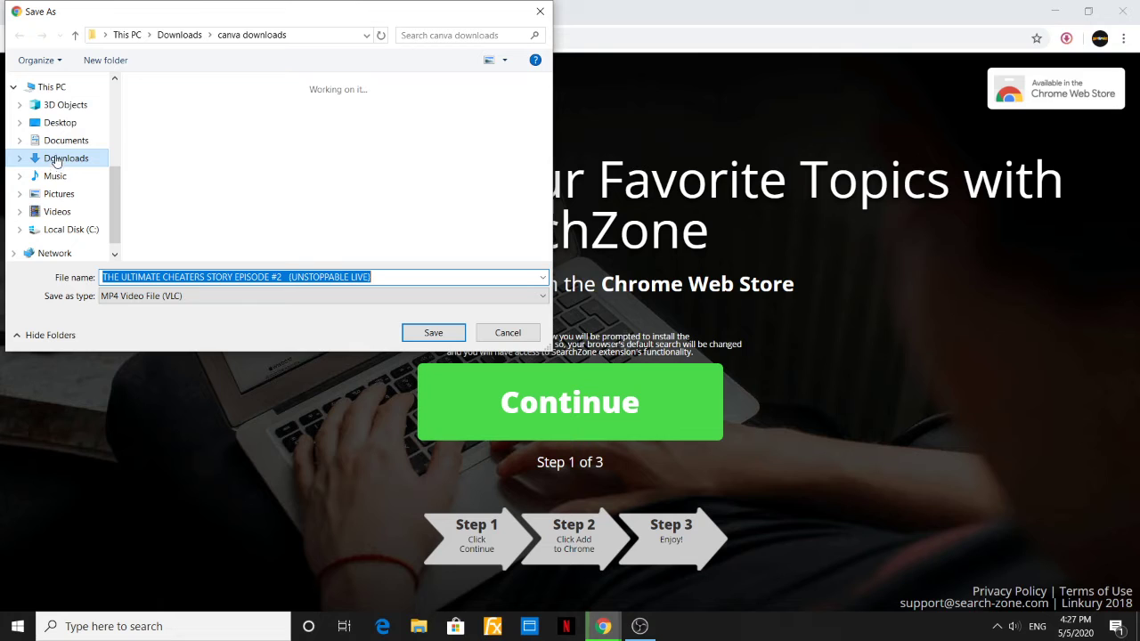
{"action": "left_click", "coordinate": [61, 123]}
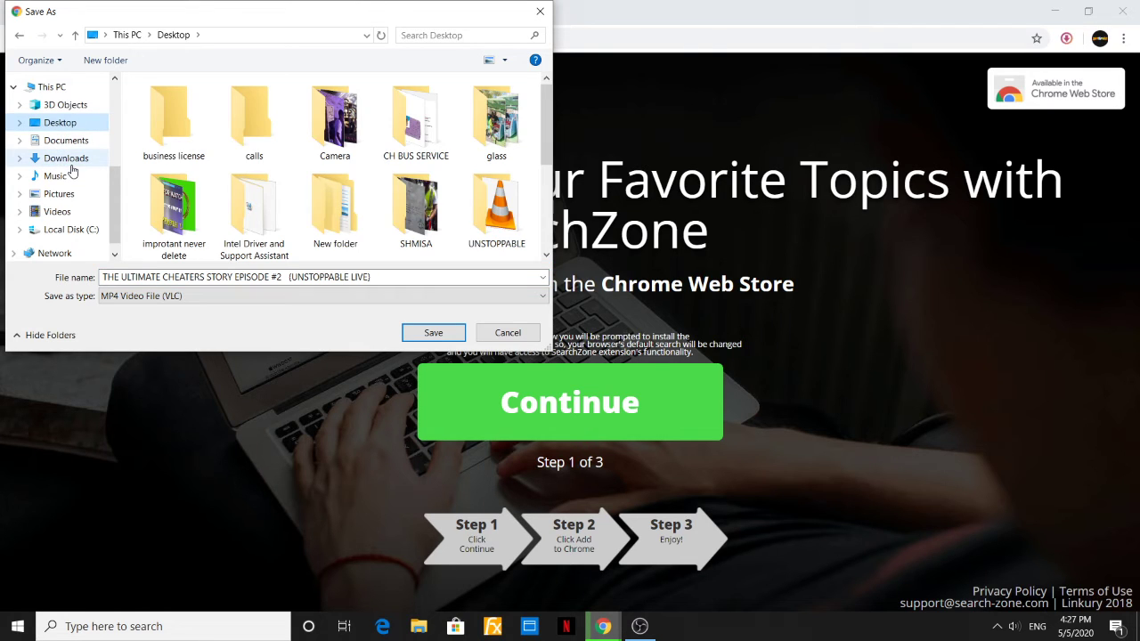
{"action": "left_click", "coordinate": [70, 160]}
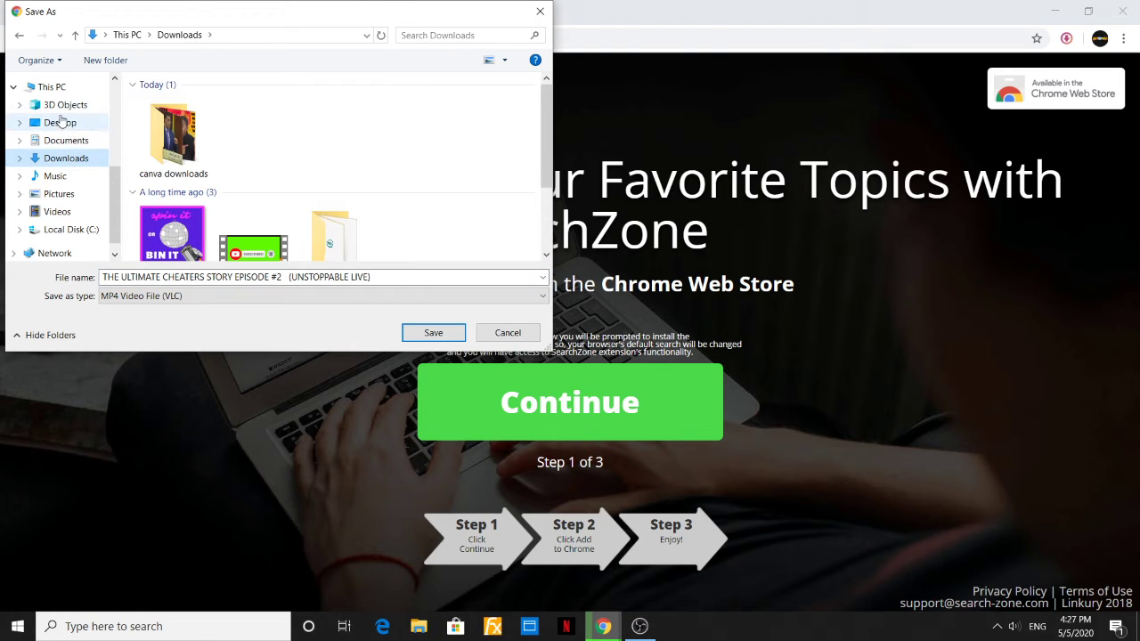
{"action": "left_click", "coordinate": [60, 123]}
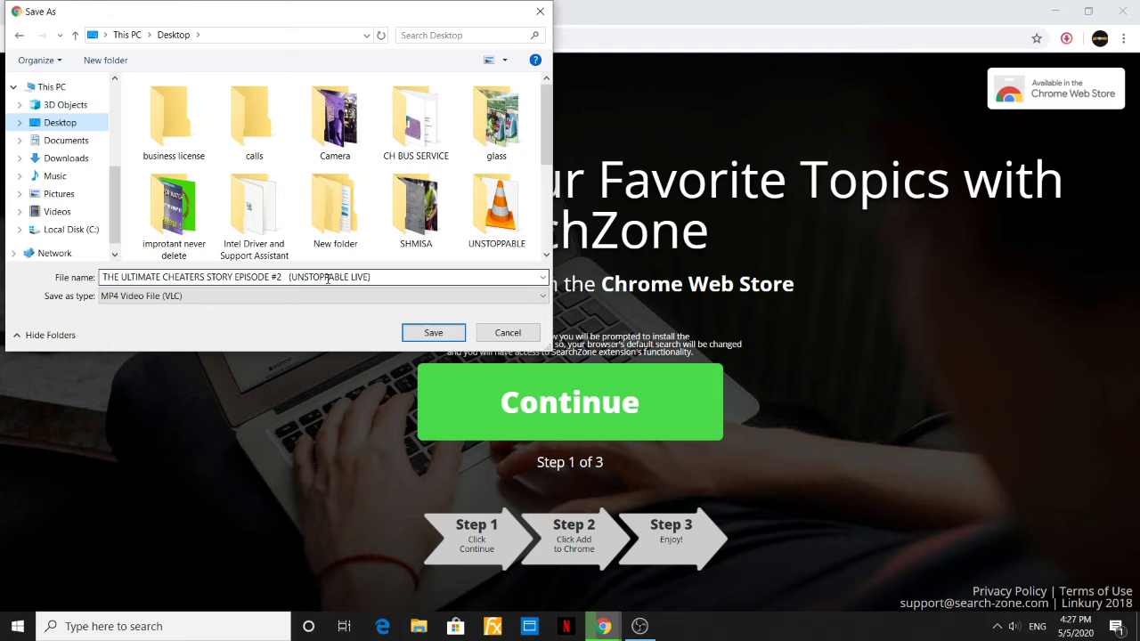
{"action": "left_click", "coordinate": [432, 333]}
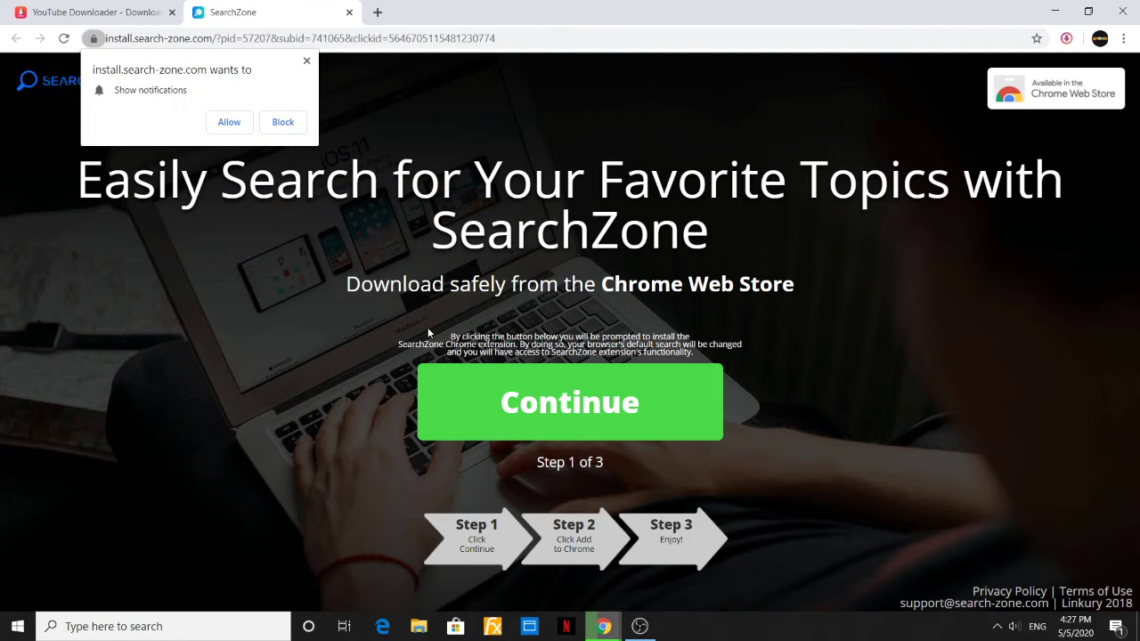
Close the SearchZone ad tab and the y2mate download dialog while the 573 MB MP4 finishes.
{"action": "left_click", "coordinate": [349, 12]}
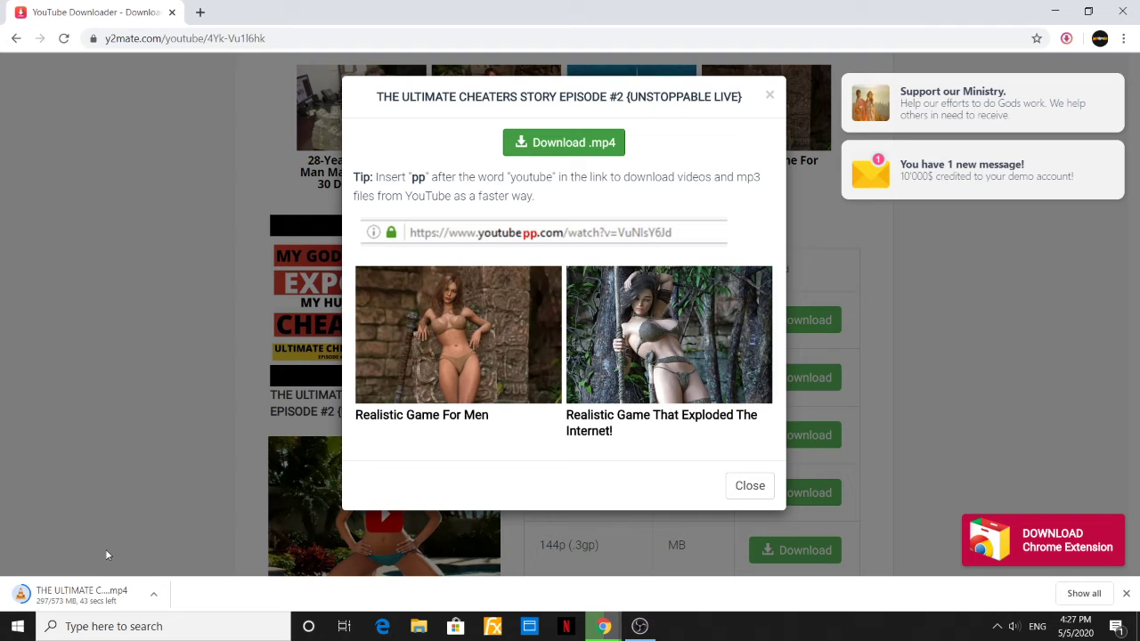
{"action": "left_click", "coordinate": [771, 97]}
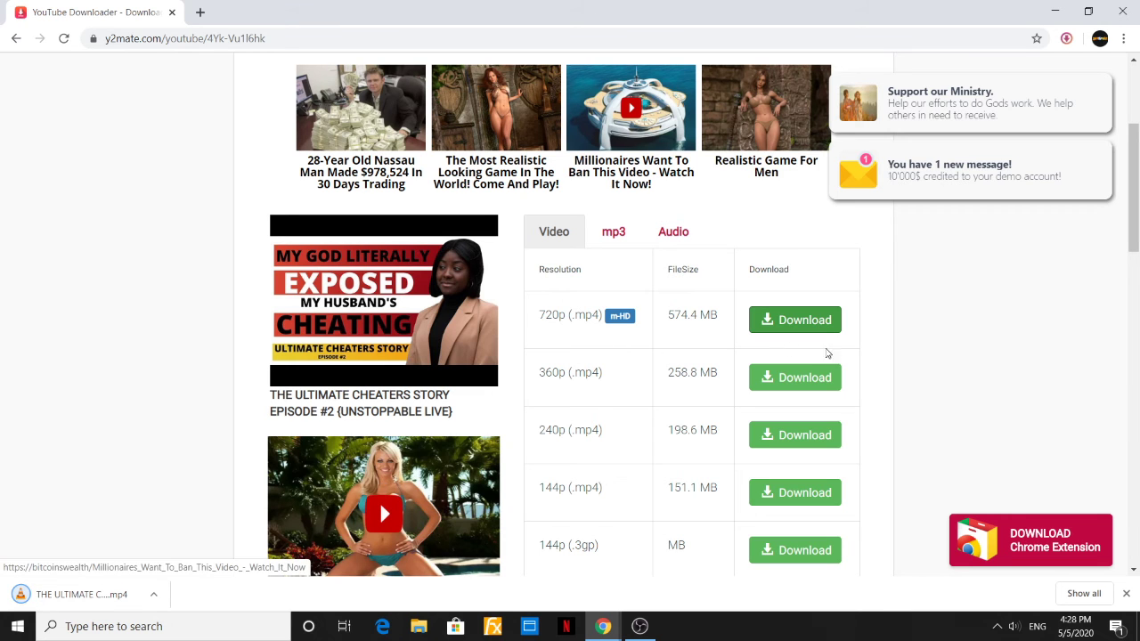
Minimize Chrome and open the downloaded THE ULTIMATE CHEATERS STORY EPISODE #2 file from the Desktop.
{"action": "left_click", "coordinate": [1056, 11]}
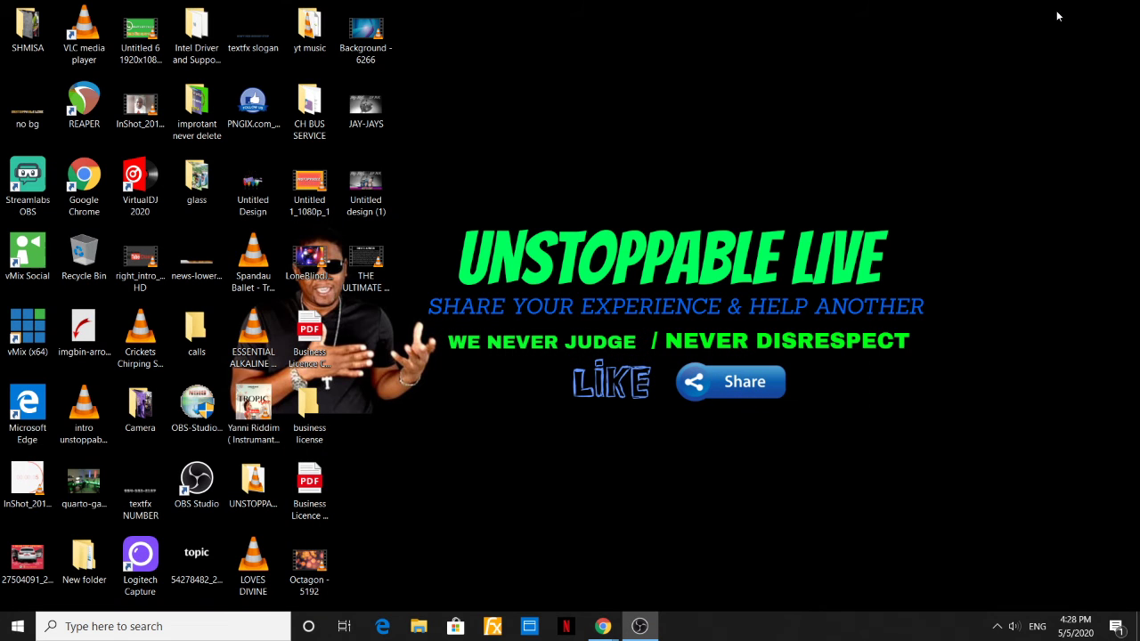
{"action": "left_click", "coordinate": [372, 274]}
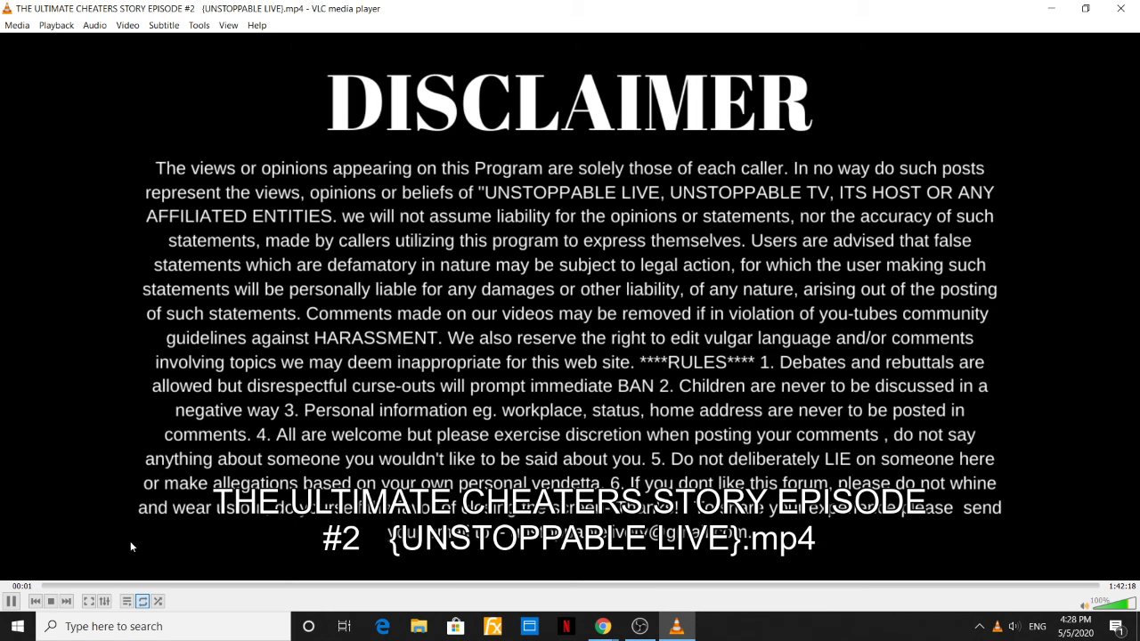
In VLC, sample the episode at about 05:41 and 09:04, pause, and rewind to 00:00.
{"action": "left_click", "coordinate": [101, 586]}
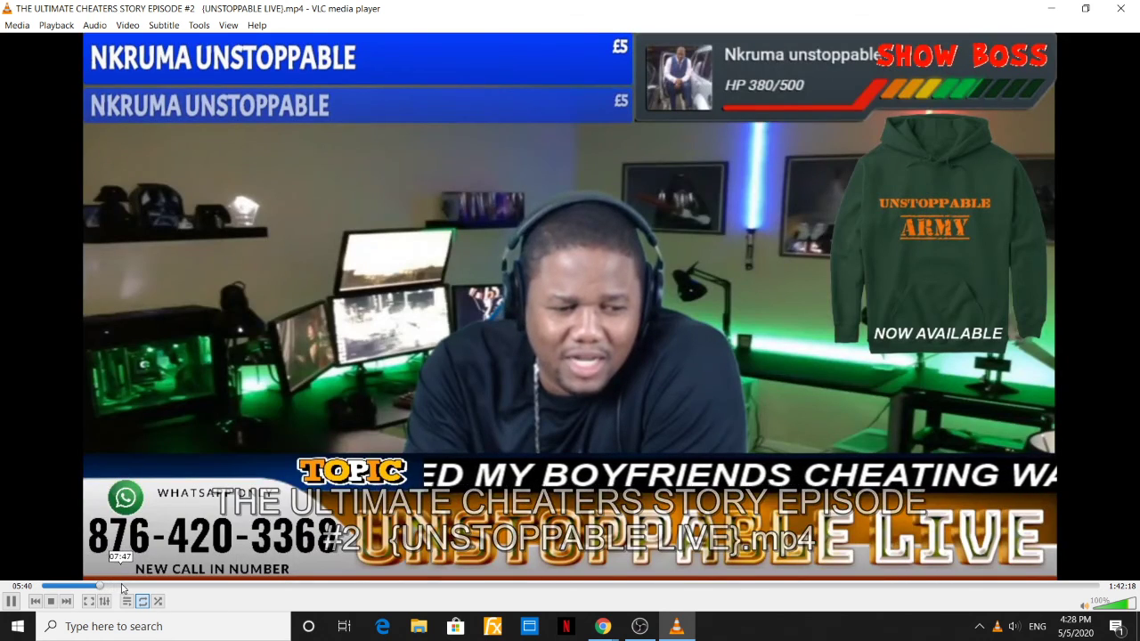
{"action": "left_click", "coordinate": [136, 585]}
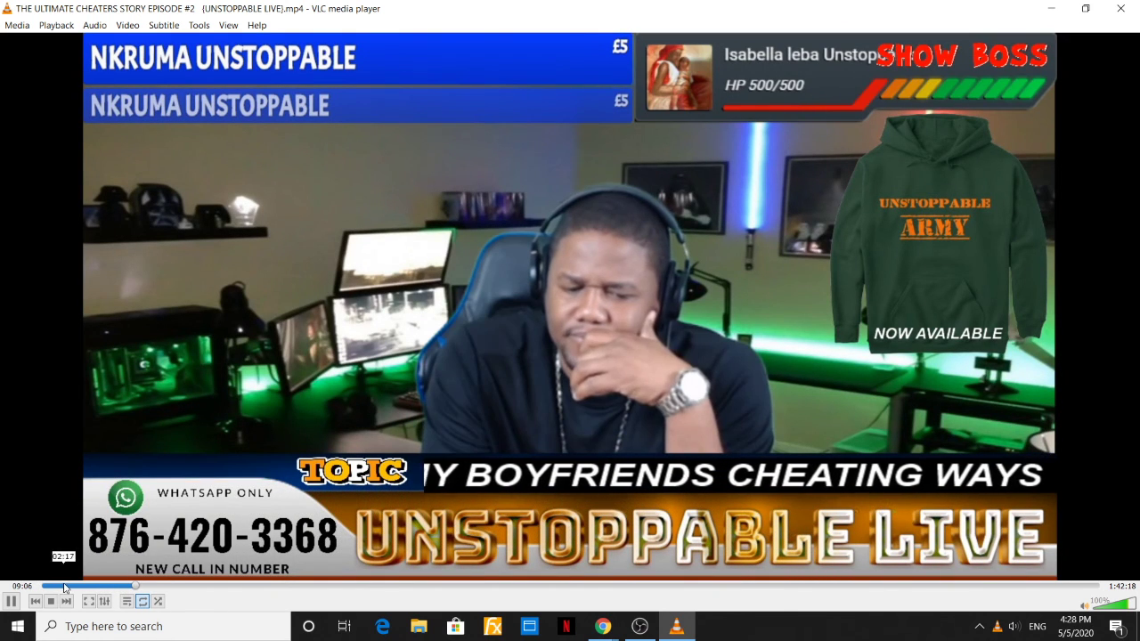
{"action": "left_click", "coordinate": [13, 602]}
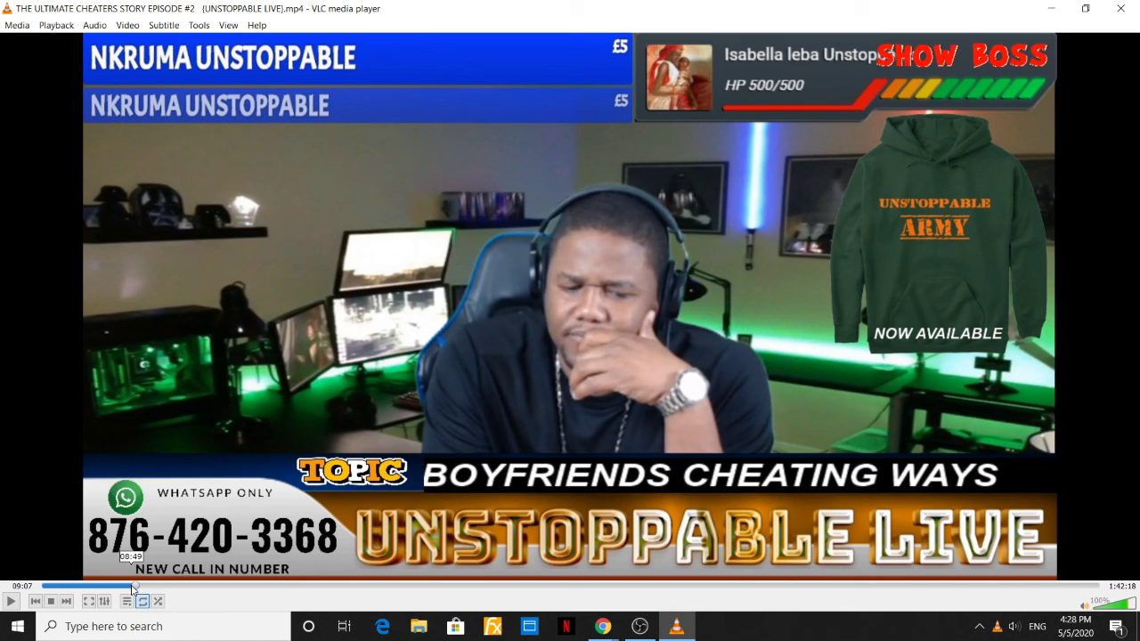
{"action": "left_click_drag", "start_coordinate": [131, 588], "coordinate": [42, 586]}
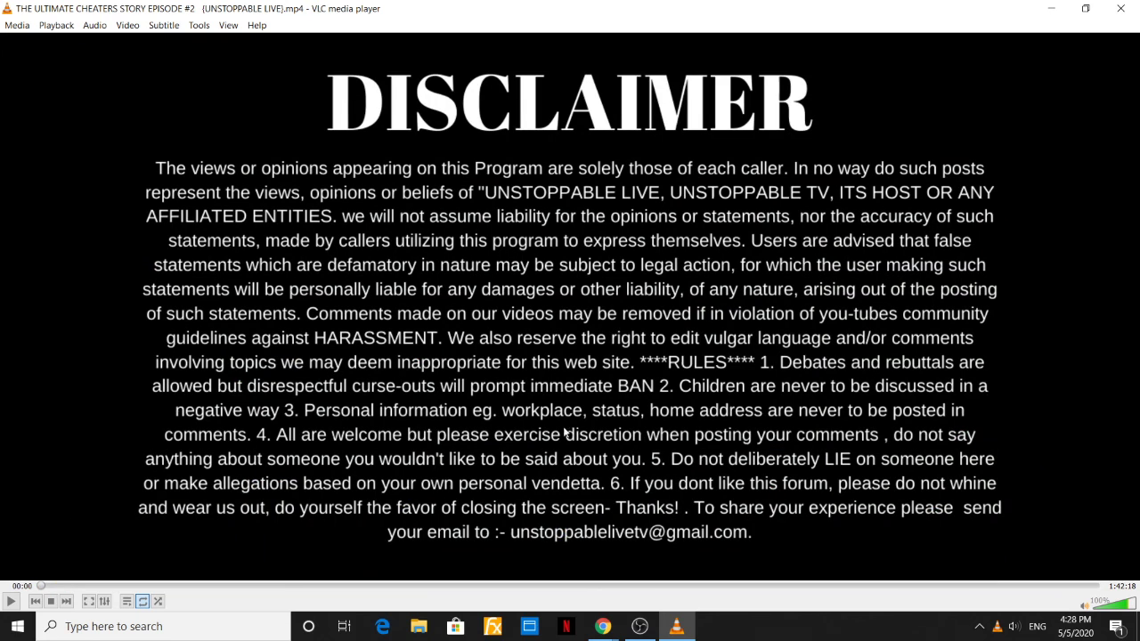